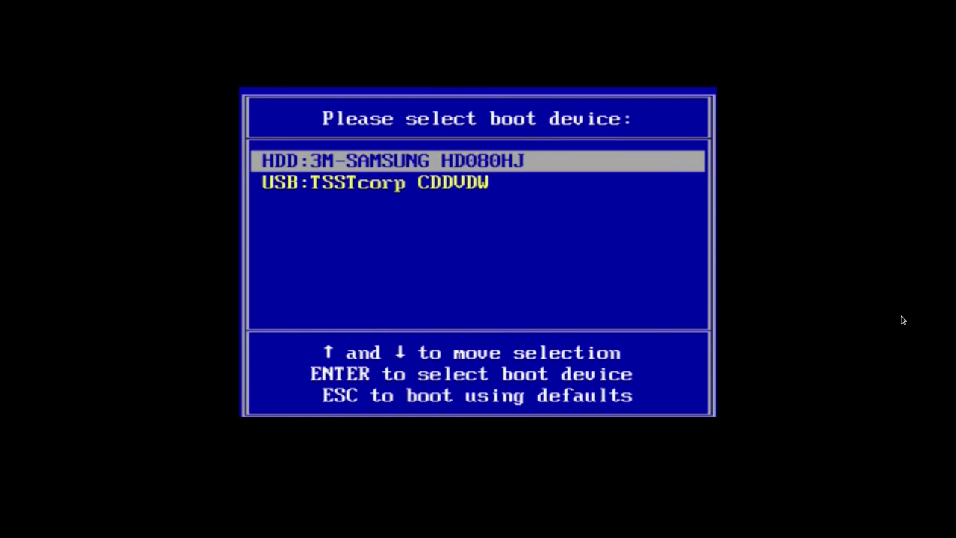
Step: Boot into the Ubuntu installer and start installing Ubuntu in English with the English (US) keyboard layout
{"action": "key", "text": "Return"}
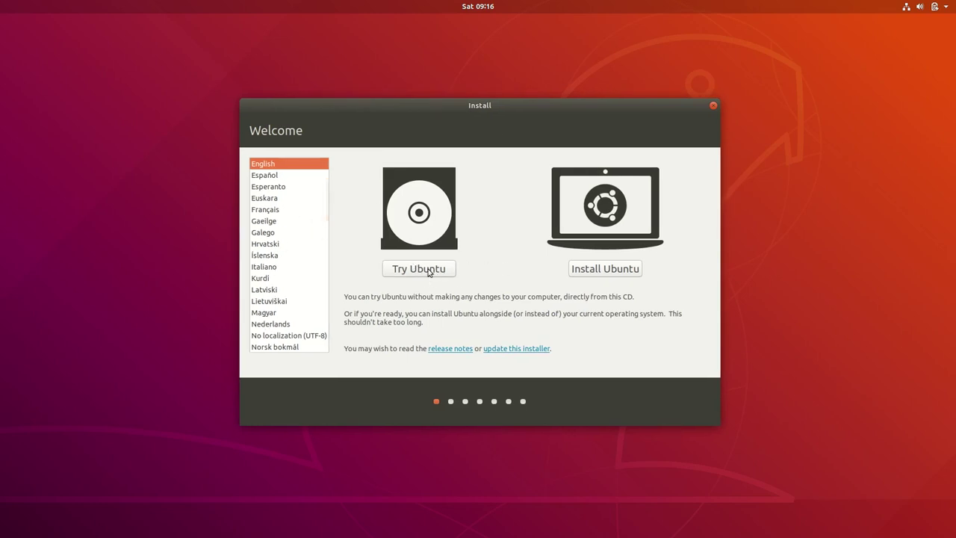
{"action": "left_click", "coordinate": [583, 270]}
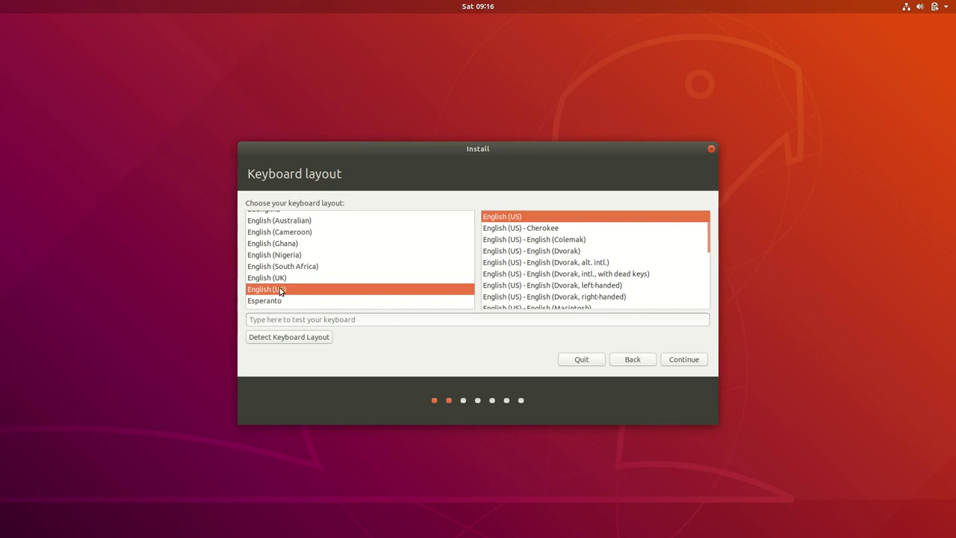
{"action": "left_click", "coordinate": [686, 363]}
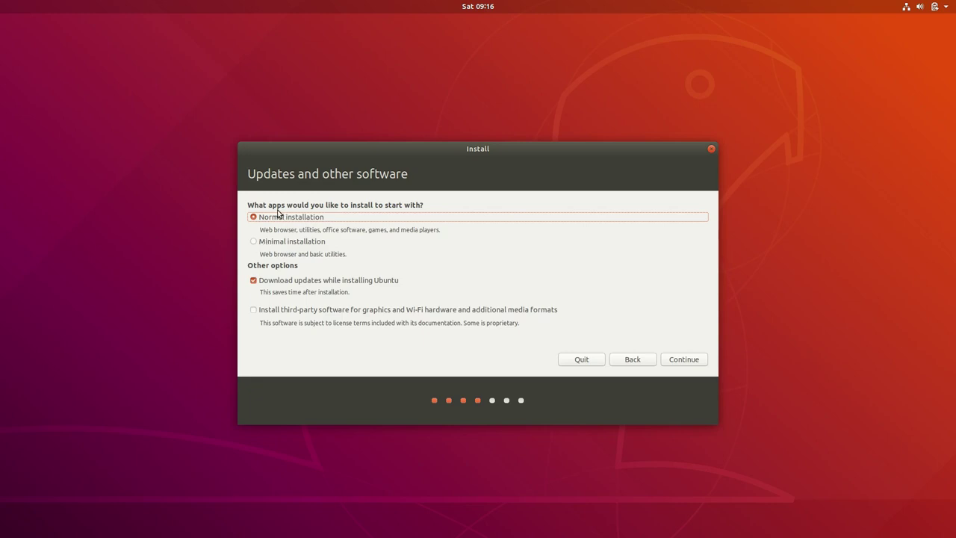
Step: Include third-party software for graphics, Wi-Fi and media formats in the normal installation, and choose Something else as the installation type
{"action": "left_click", "coordinate": [255, 310]}
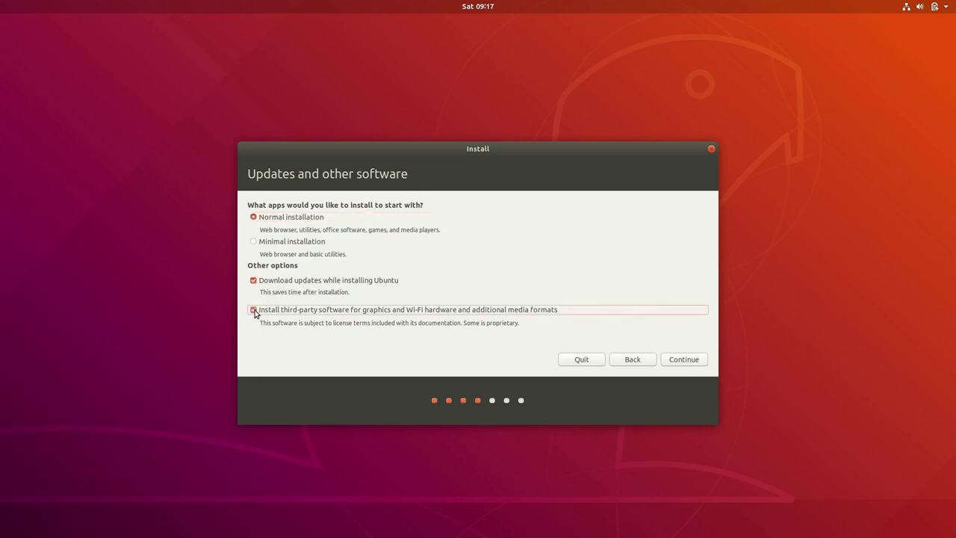
{"action": "left_click", "coordinate": [685, 360]}
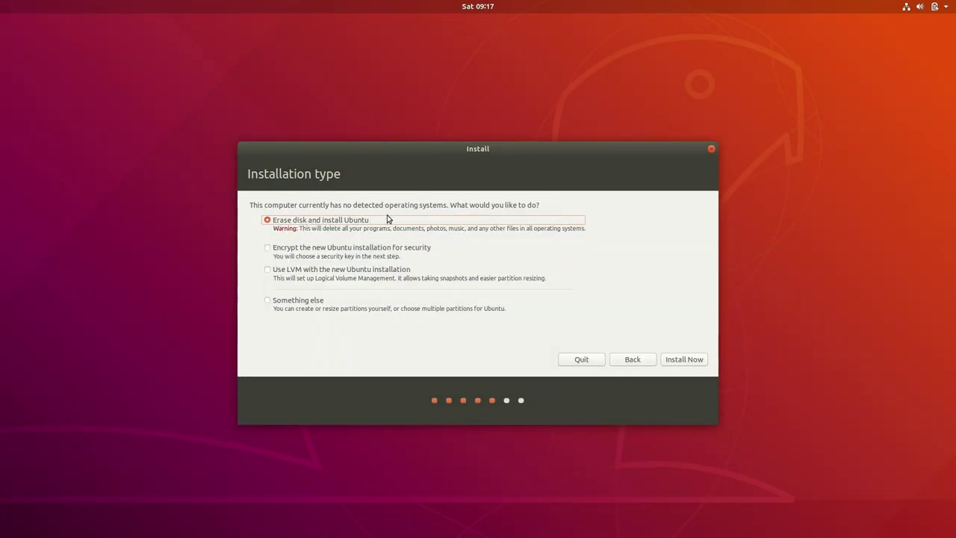
{"action": "left_click", "coordinate": [267, 301]}
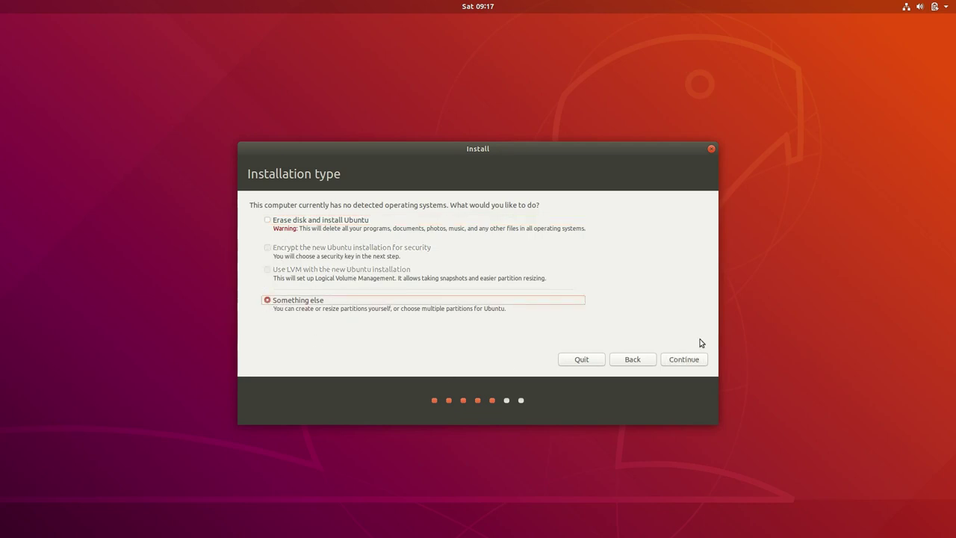
{"action": "left_click", "coordinate": [672, 362]}
Step: Create a 20000 MB primary Ext4 partition with mount point / in the free space of /dev/sda
{"action": "left_click", "coordinate": [267, 232]}
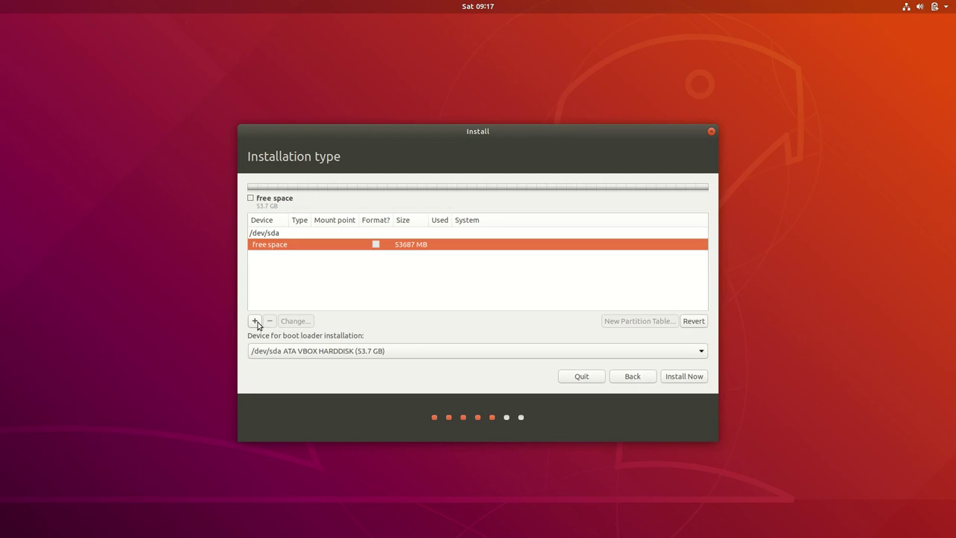
{"action": "left_click", "coordinate": [255, 321]}
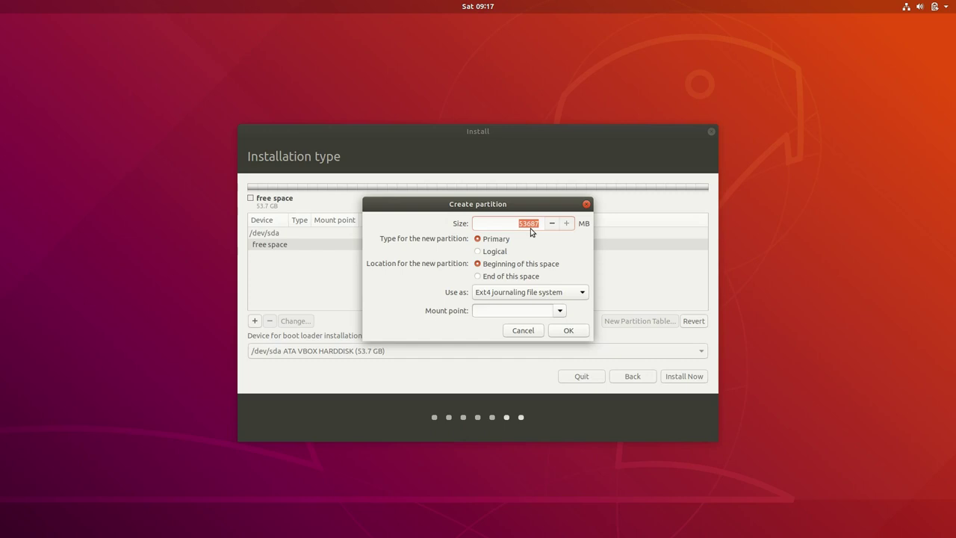
{"action": "type", "text": "20000"}
{"action": "left_click", "coordinate": [565, 311]}
{"action": "left_click", "coordinate": [508, 326]}
{"action": "left_click", "coordinate": [572, 331]}
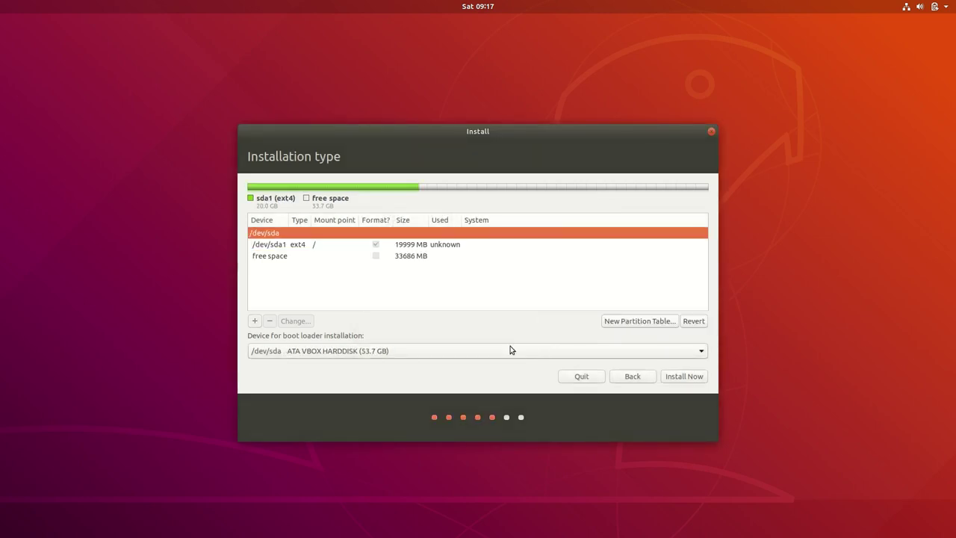
Step: Create a 5200 MB logical partition in the remaining free space, used as swap area
{"action": "left_click", "coordinate": [354, 259]}
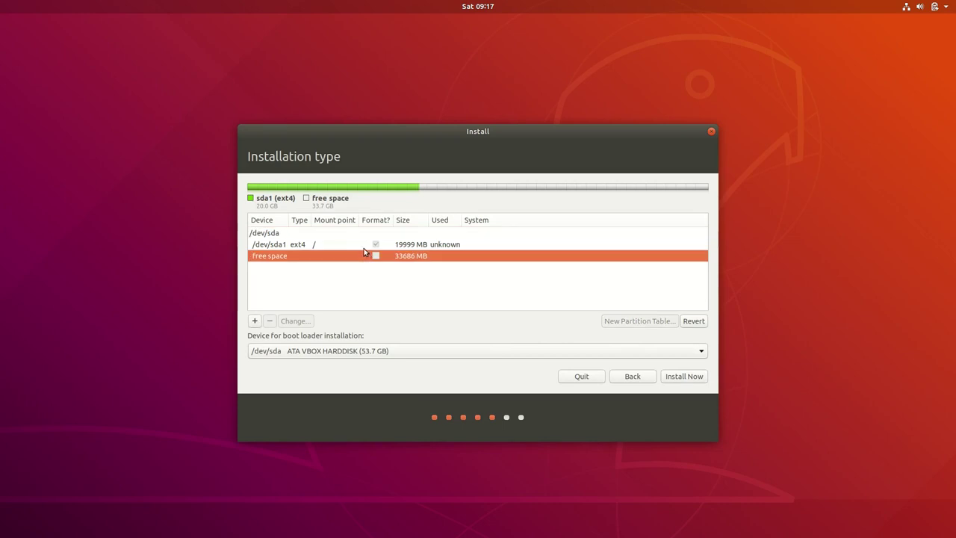
{"action": "left_click", "coordinate": [255, 321]}
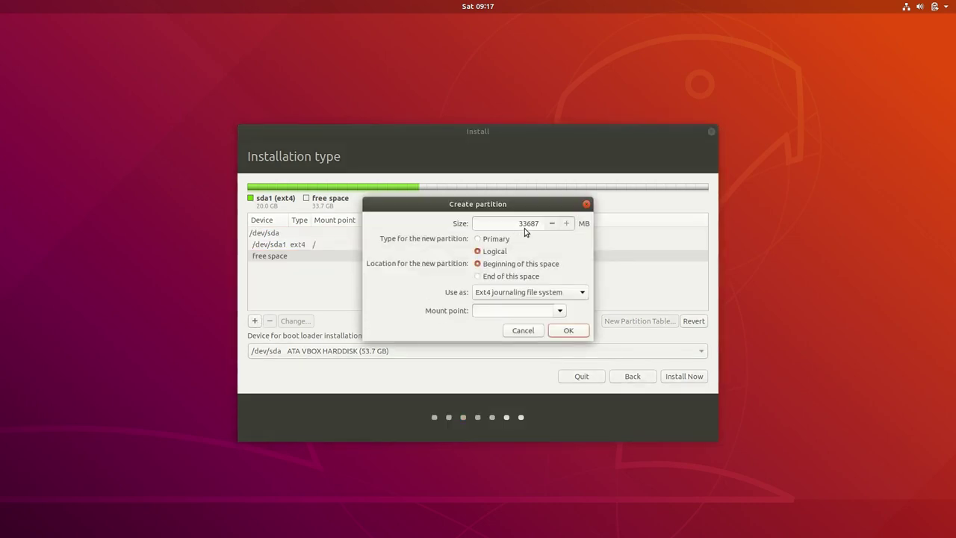
{"action": "double_click", "coordinate": [526, 224]}
{"action": "type", "text": "5000"}
{"action": "key", "text": "BackSpace"}
{"action": "key", "text": "BackSpace"}
{"action": "key", "text": "BackSpace"}
{"action": "type", "text": "200"}
{"action": "left_click", "coordinate": [528, 295]}
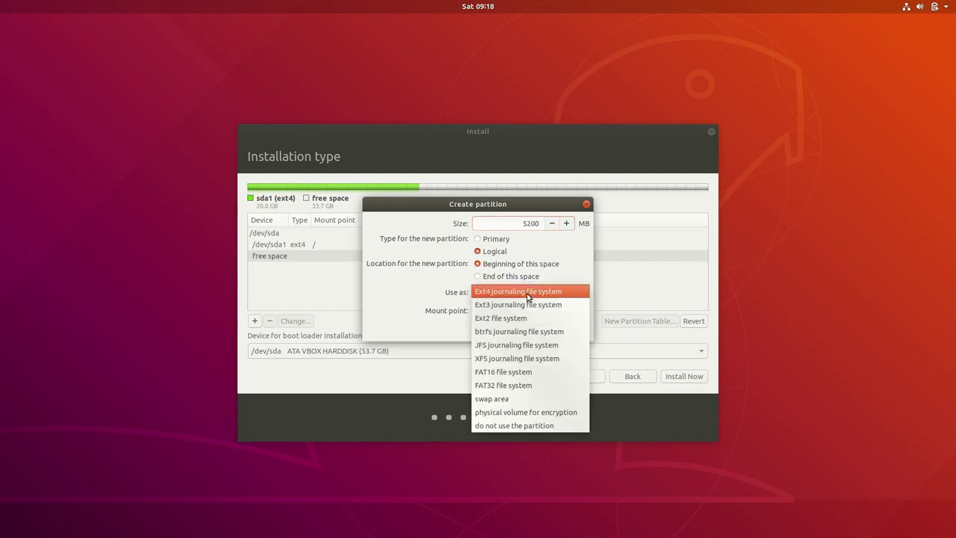
{"action": "left_click", "coordinate": [511, 399]}
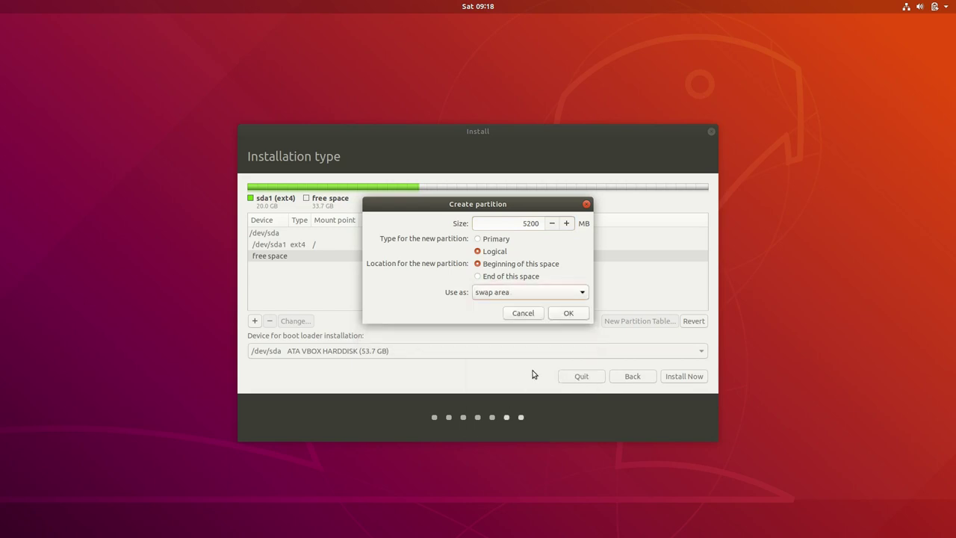
{"action": "left_click", "coordinate": [568, 313]}
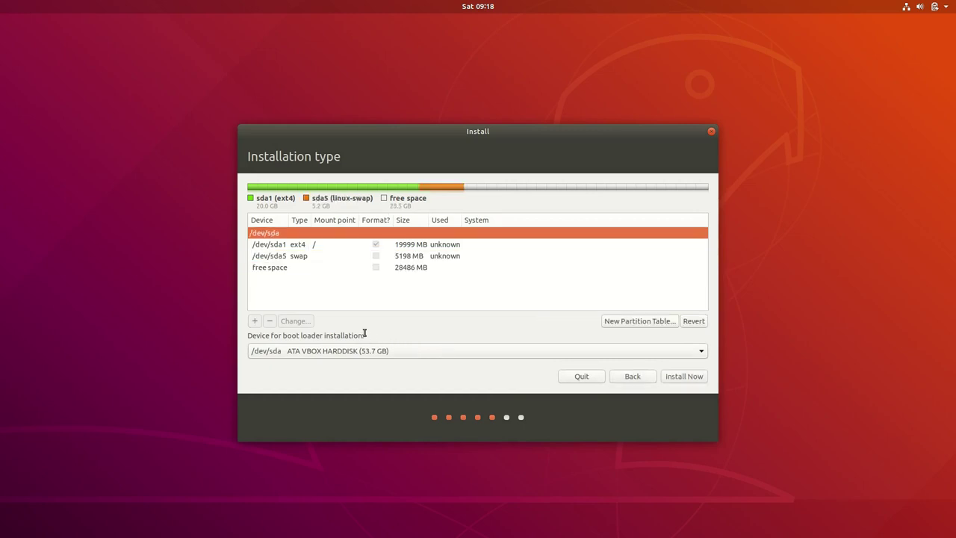
Step: Create a logical Ext4 partition from all the remaining free space with mount point /home
{"action": "left_click", "coordinate": [408, 271]}
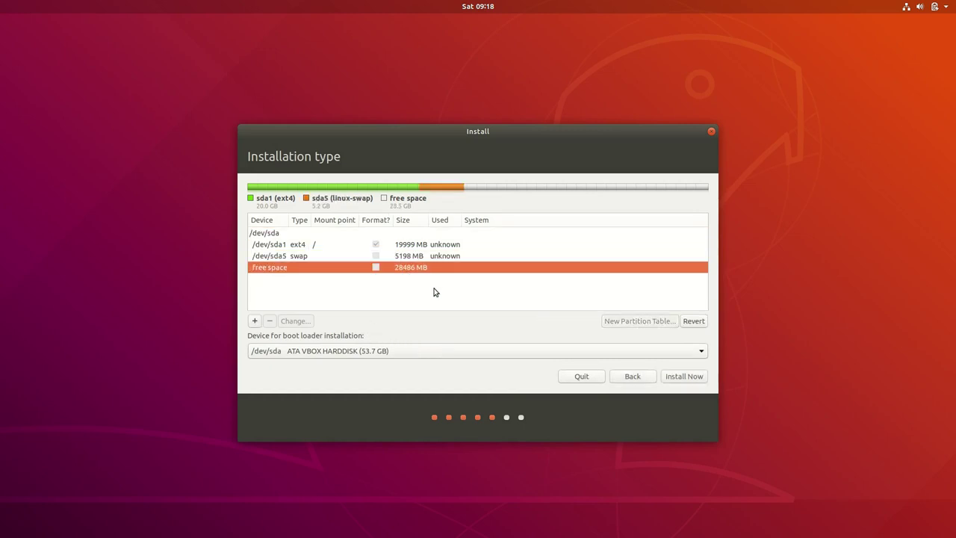
{"action": "left_click", "coordinate": [255, 320]}
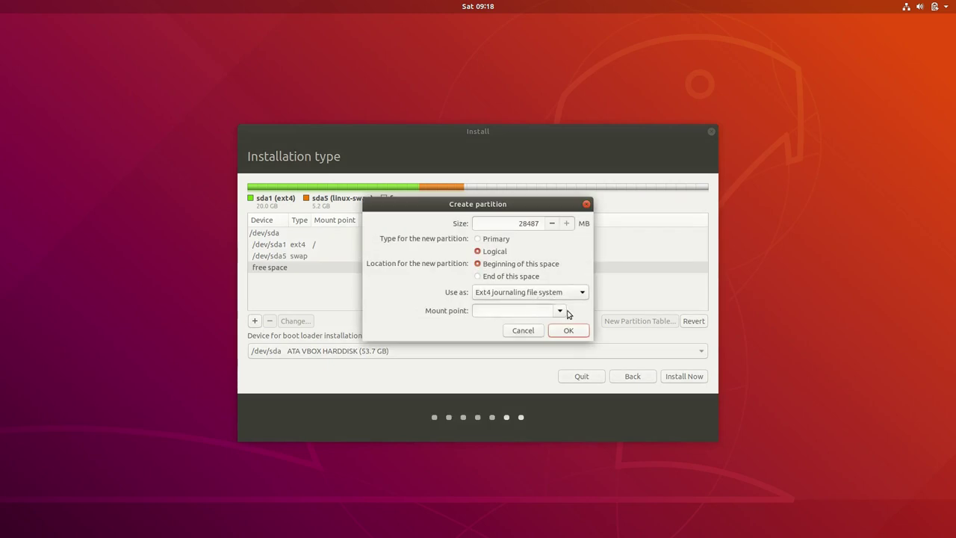
{"action": "left_click", "coordinate": [559, 311]}
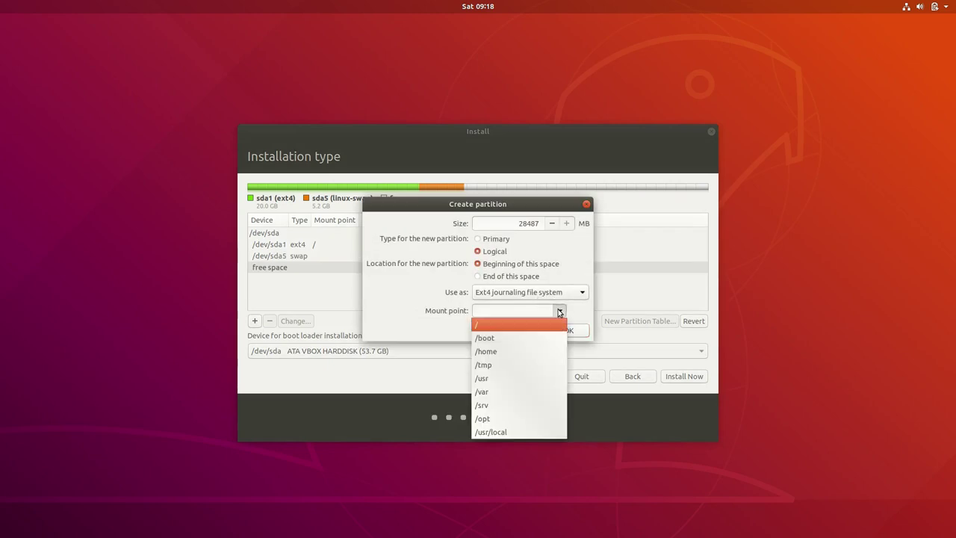
{"action": "left_click", "coordinate": [503, 351]}
{"action": "left_click", "coordinate": [566, 333]}
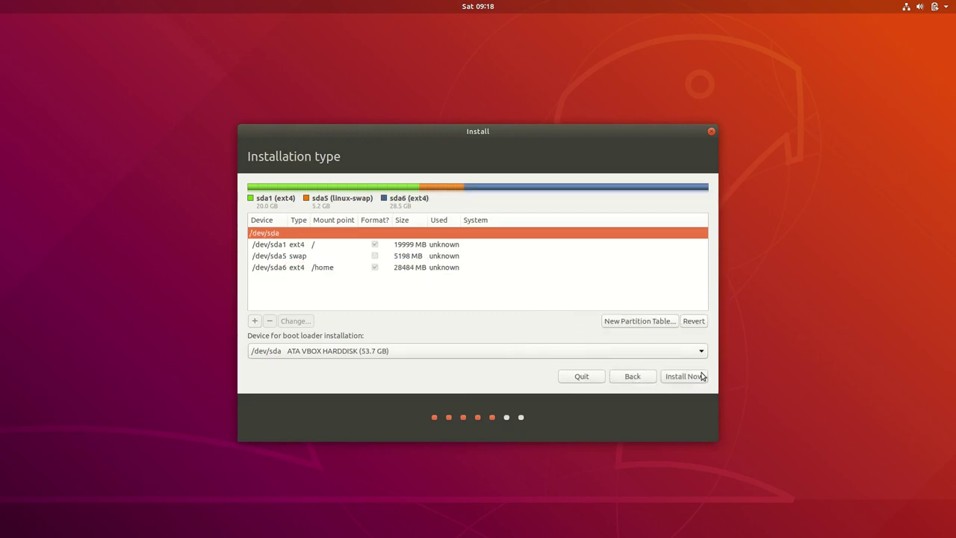
Step: Start the installation, writing the partition changes to disk, and accept Karachi as the location
{"action": "left_click", "coordinate": [700, 376]}
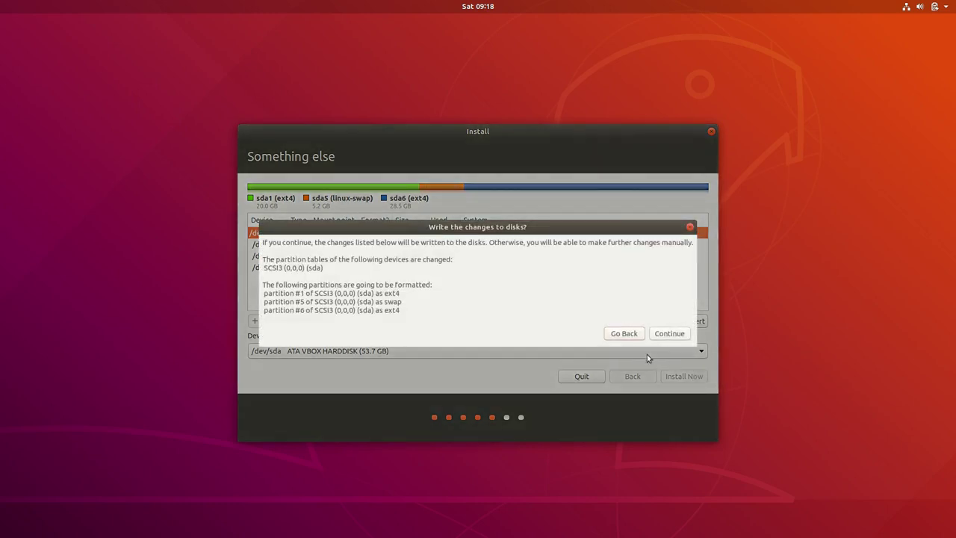
{"action": "left_click", "coordinate": [669, 333]}
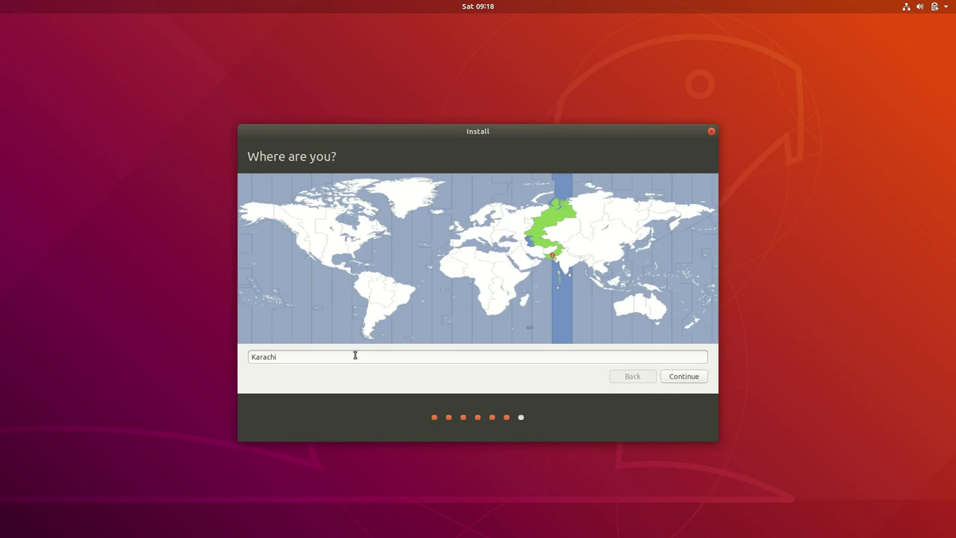
{"action": "left_click", "coordinate": [697, 378]}
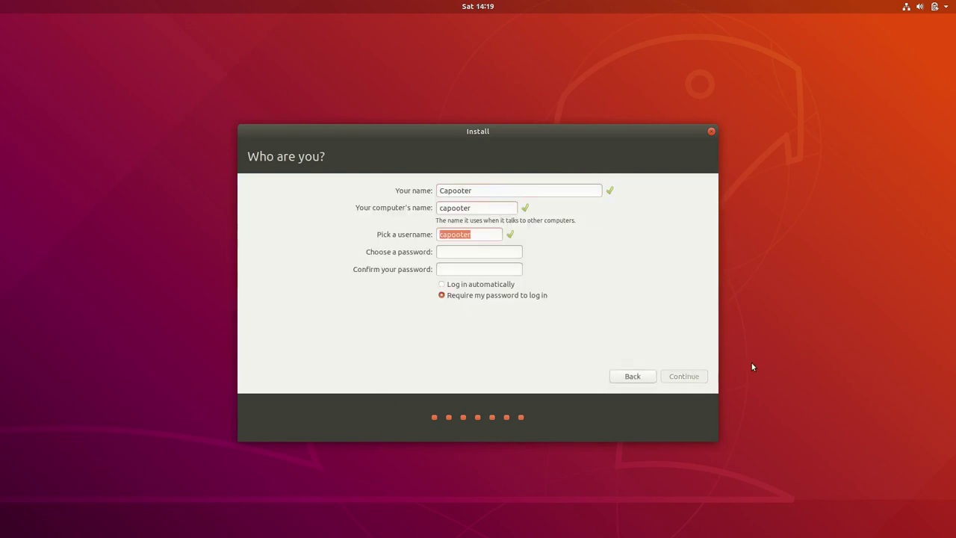
Step: Enter and confirm the password for the new user account and continue with the installation
{"action": "type", "text": "*******"}
{"action": "key", "text": "Tab"}
{"action": "type", "text": "*******"}
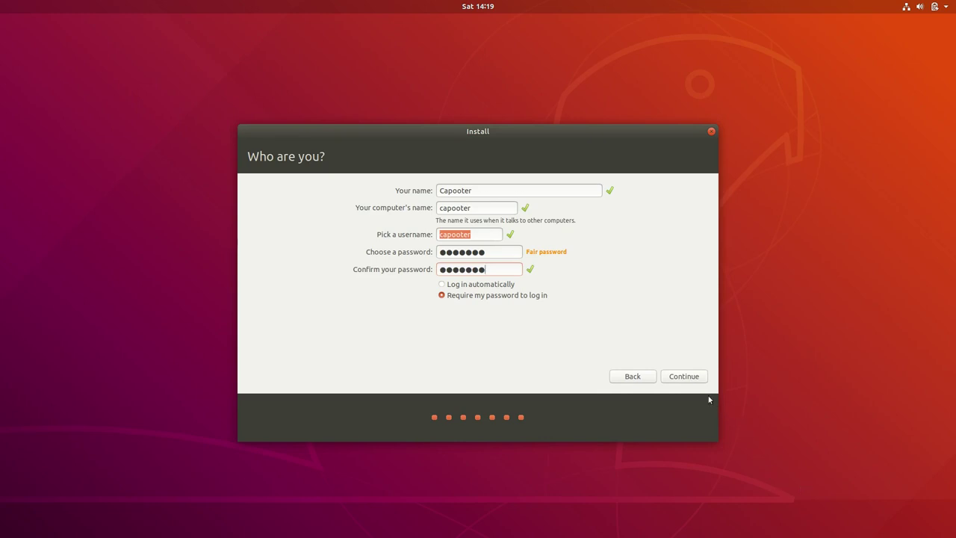
{"action": "left_click", "coordinate": [684, 378]}
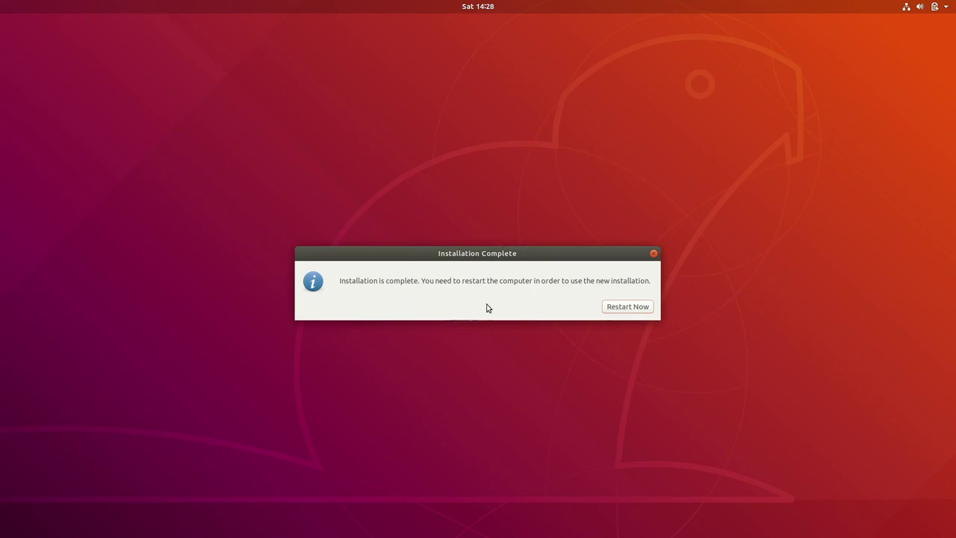
Step: Restart into the installed system and sign in to the new user account with its password
{"action": "left_click", "coordinate": [624, 306]}
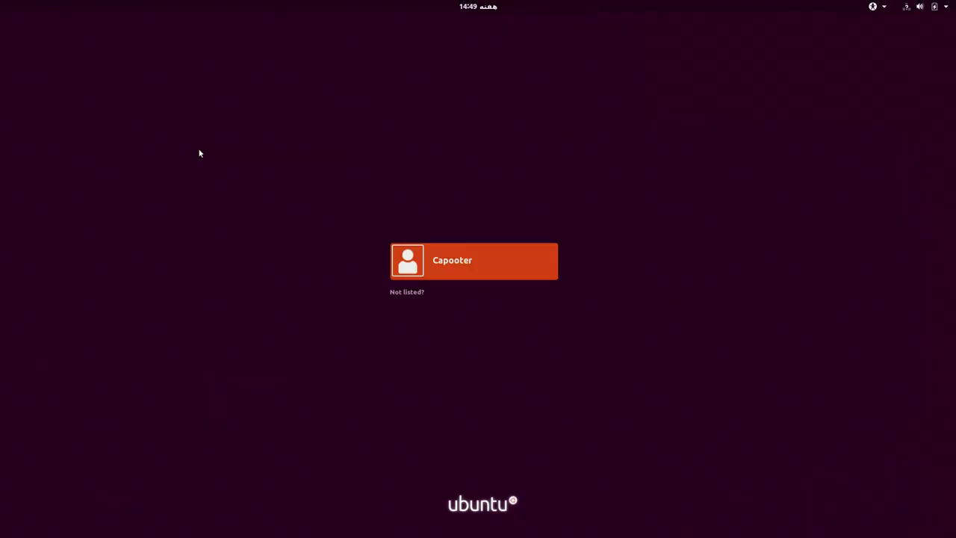
{"action": "left_click", "coordinate": [478, 265]}
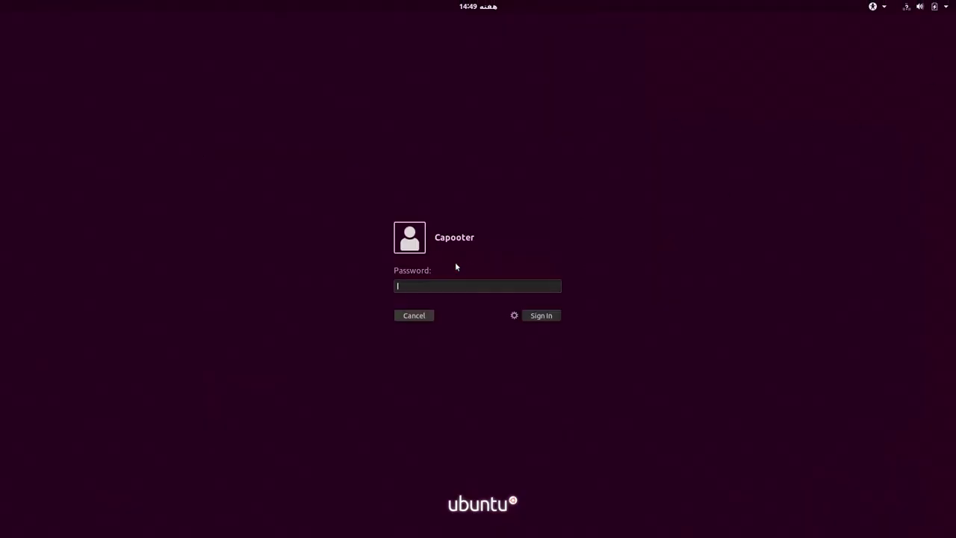
{"action": "type", "text": "****"}
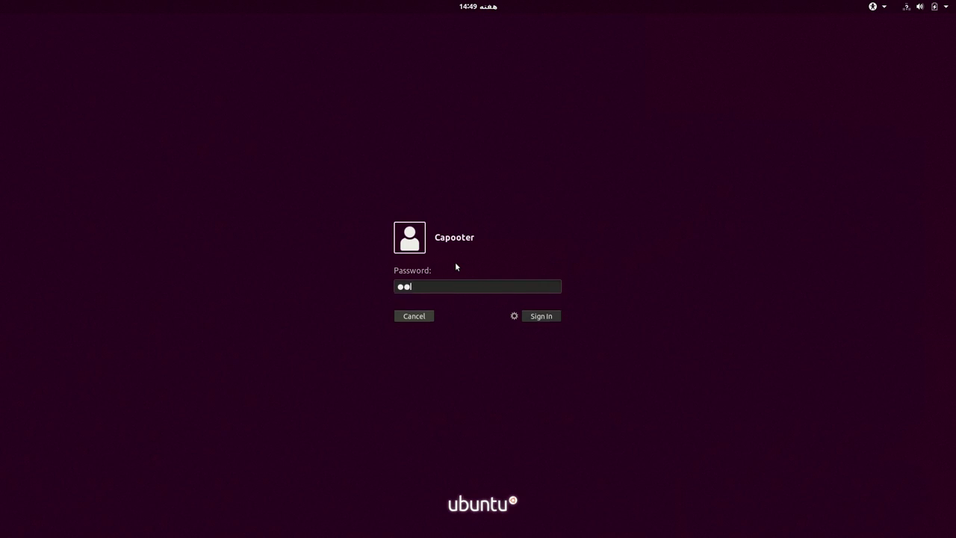
{"action": "key", "text": "Return"}
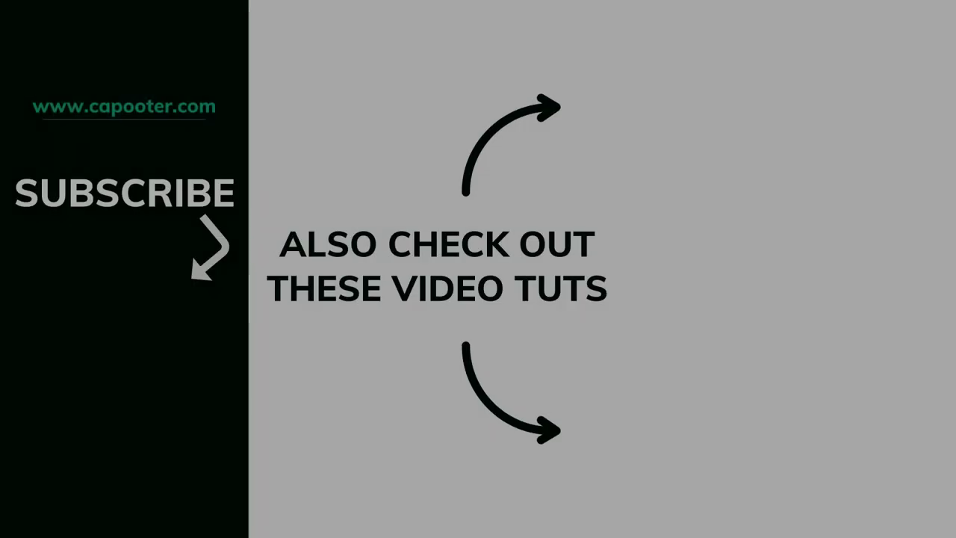